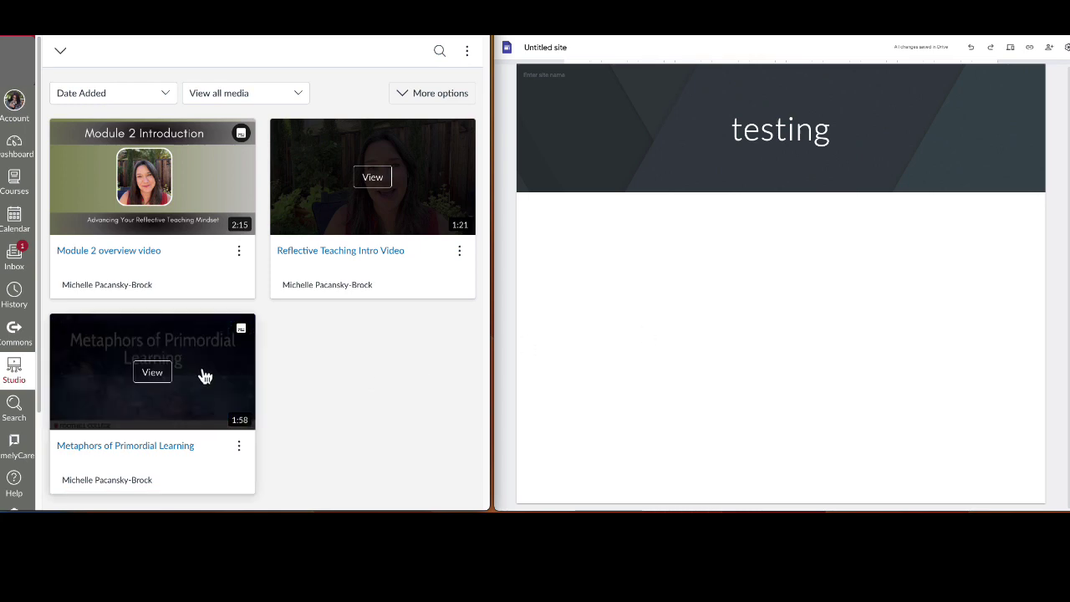
# - Create a public link for the "Metaphors of Primordial Learning" video and copy its embed code
pyautogui.moveTo(163, 373)
pyautogui.click(142, 373)
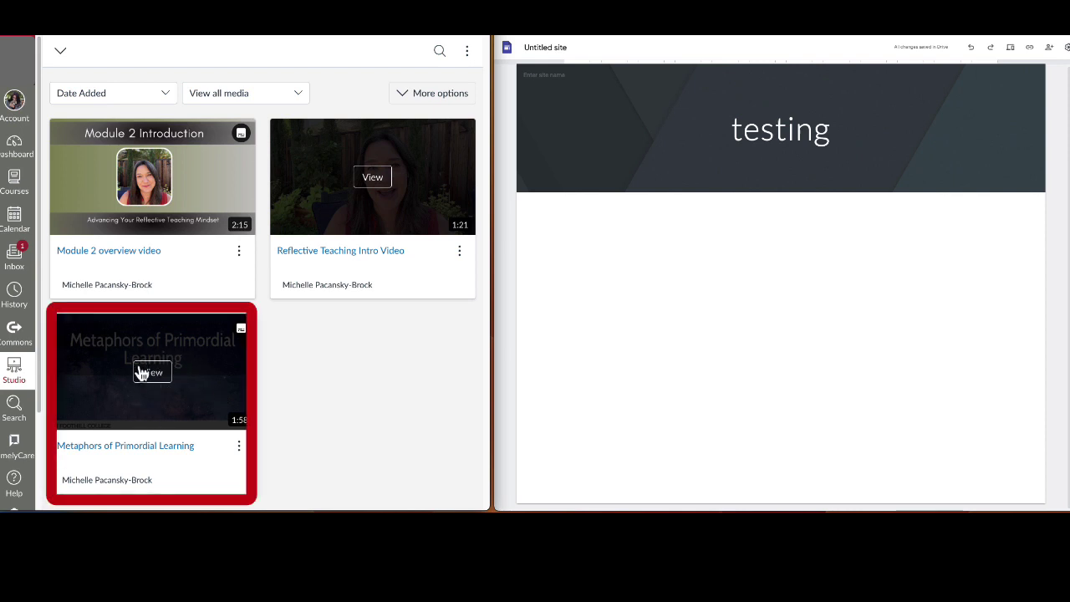
pyautogui.click(240, 450)
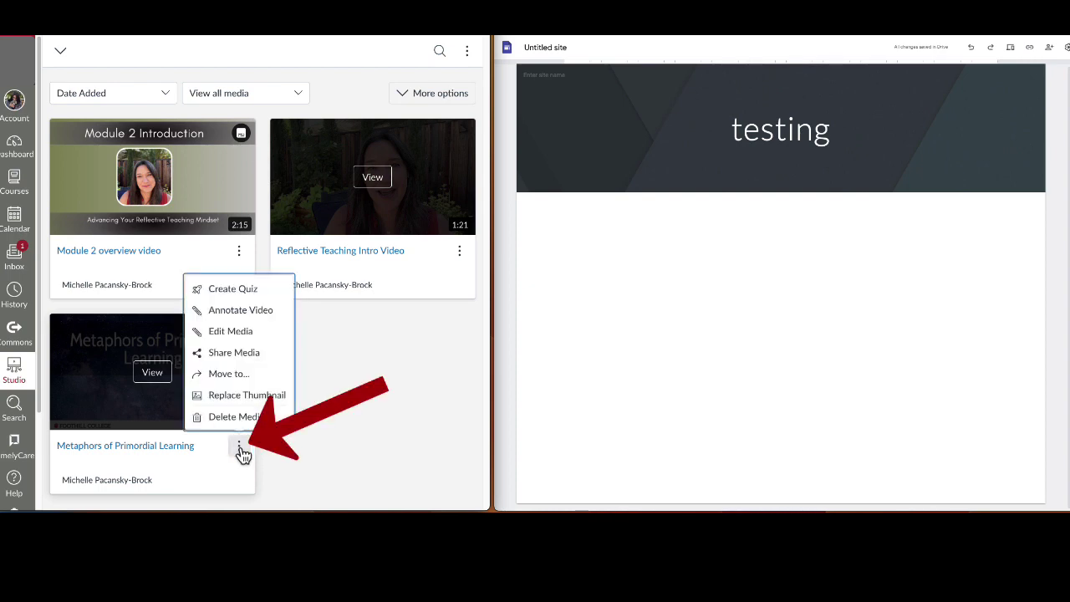
pyautogui.click(262, 358)
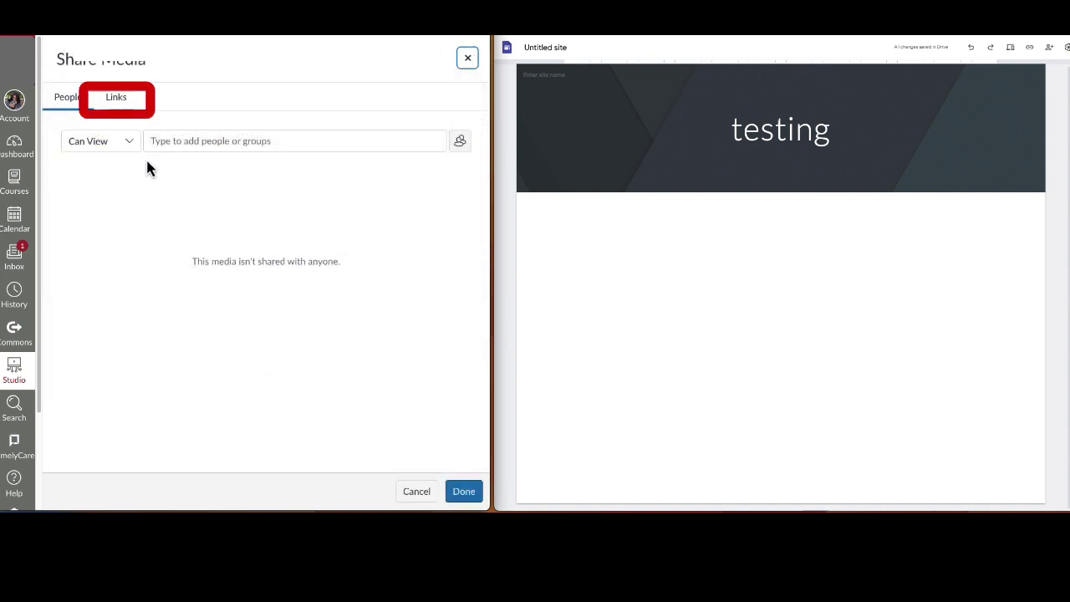
pyautogui.click(118, 100)
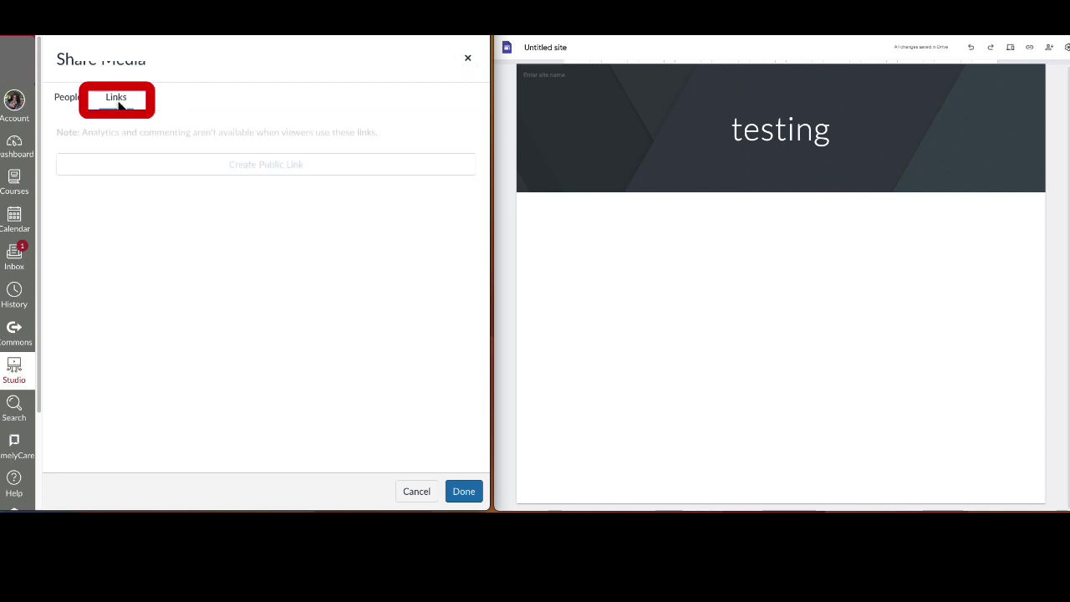
pyautogui.click(264, 171)
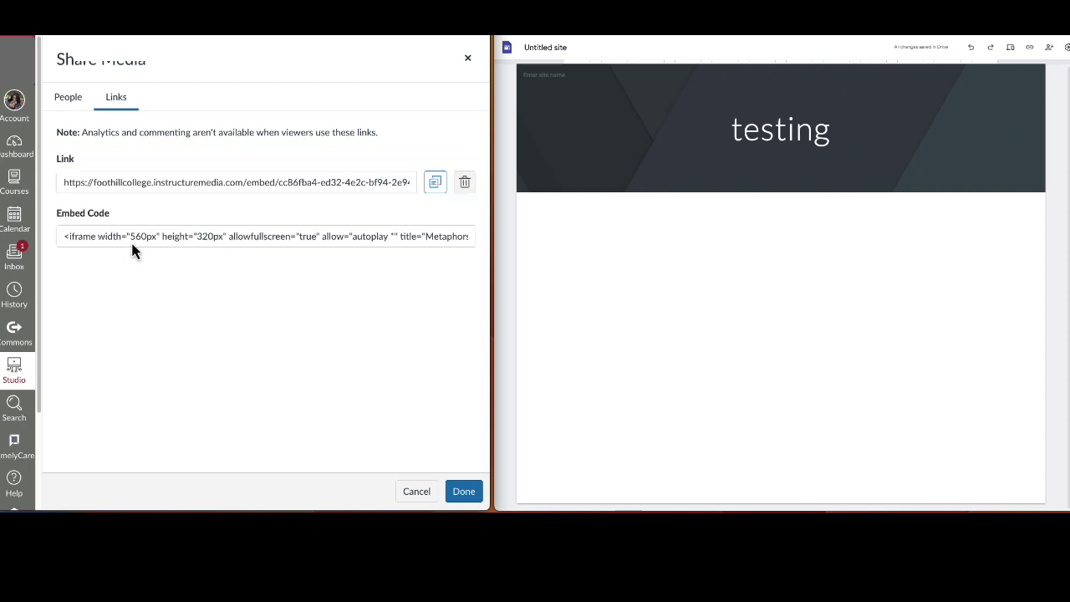
pyautogui.moveTo(67, 238); pyautogui.dragTo(481, 242)
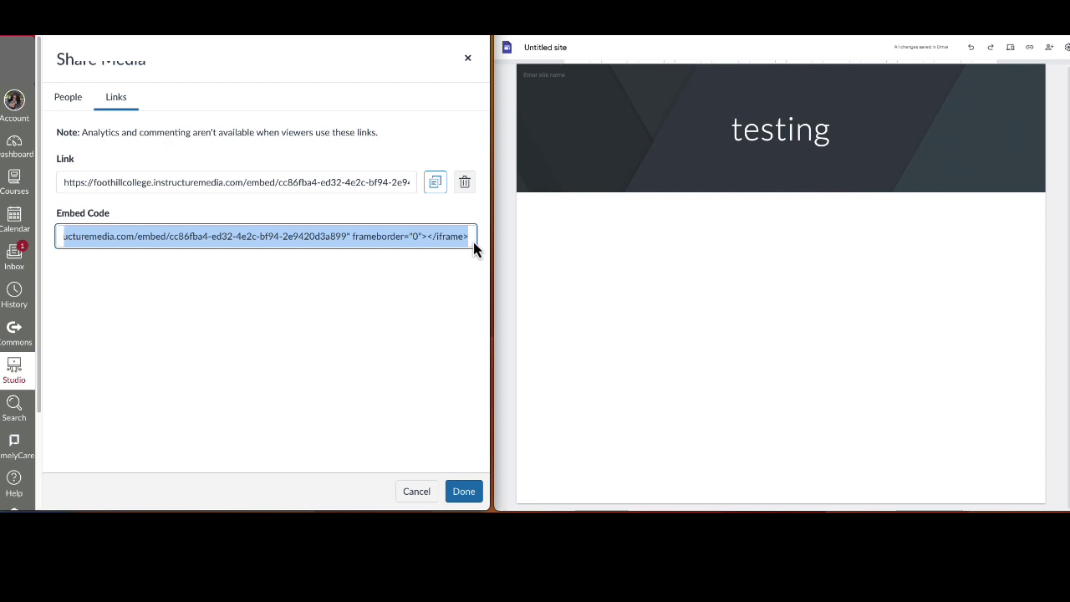
# - Switch to Google Sites and insert the copied iframe embed code in the blank area below the "testing" header
pyautogui.click(660, 254)
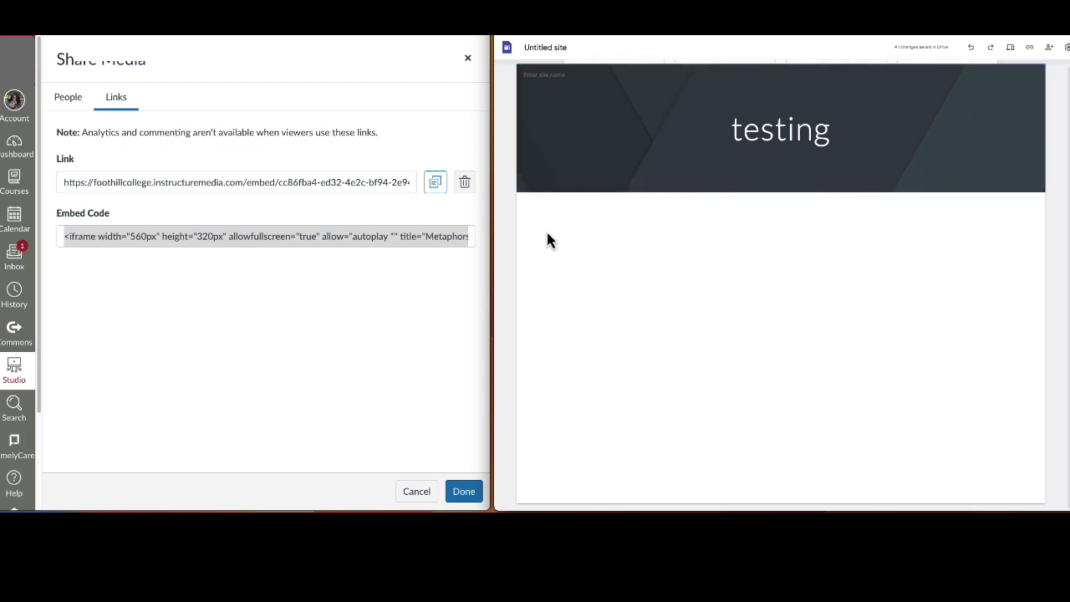
pyautogui.doubleClick(547, 240)
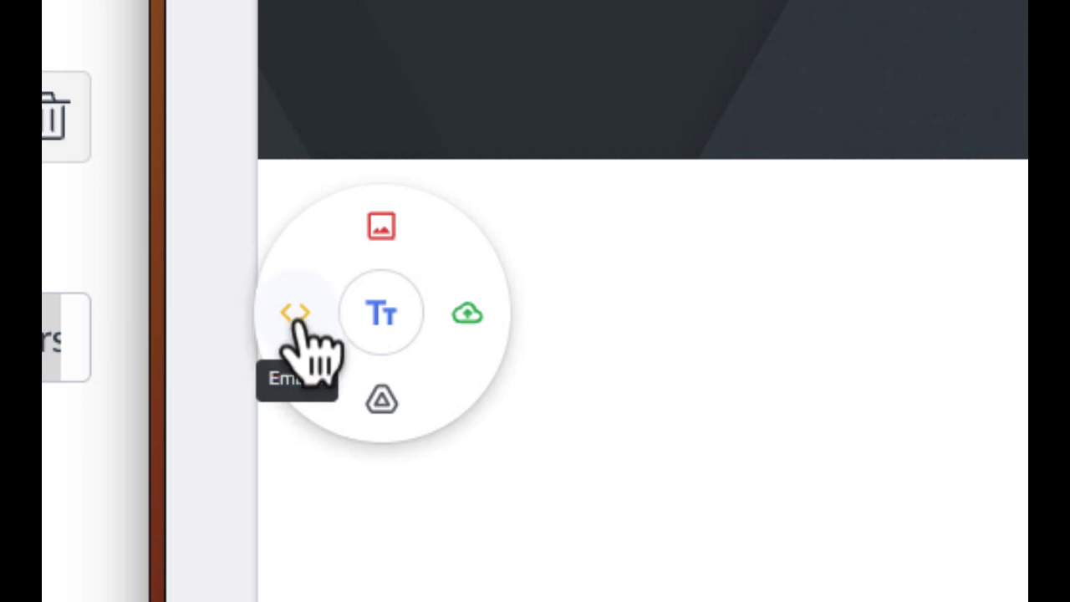
pyautogui.click(297, 322)
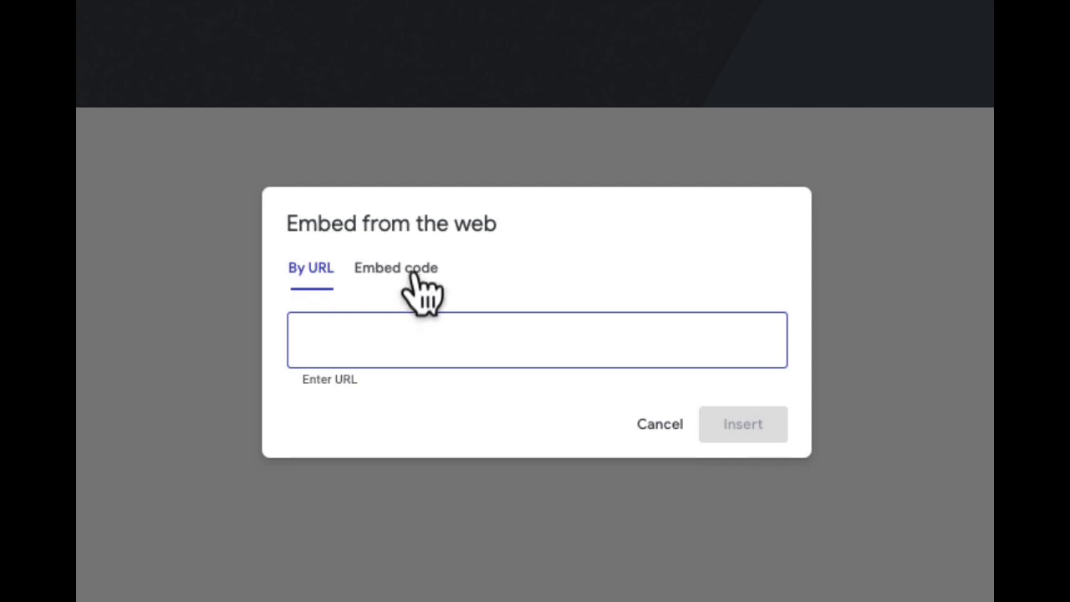
pyautogui.click(413, 279)
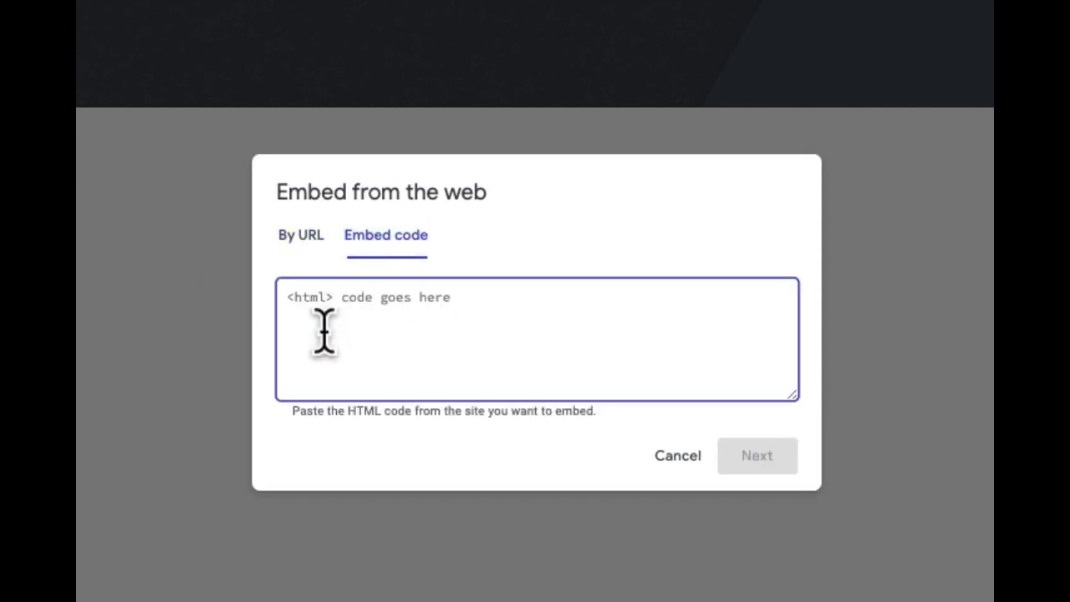
pyautogui.hotkey('ctrl', 'v')
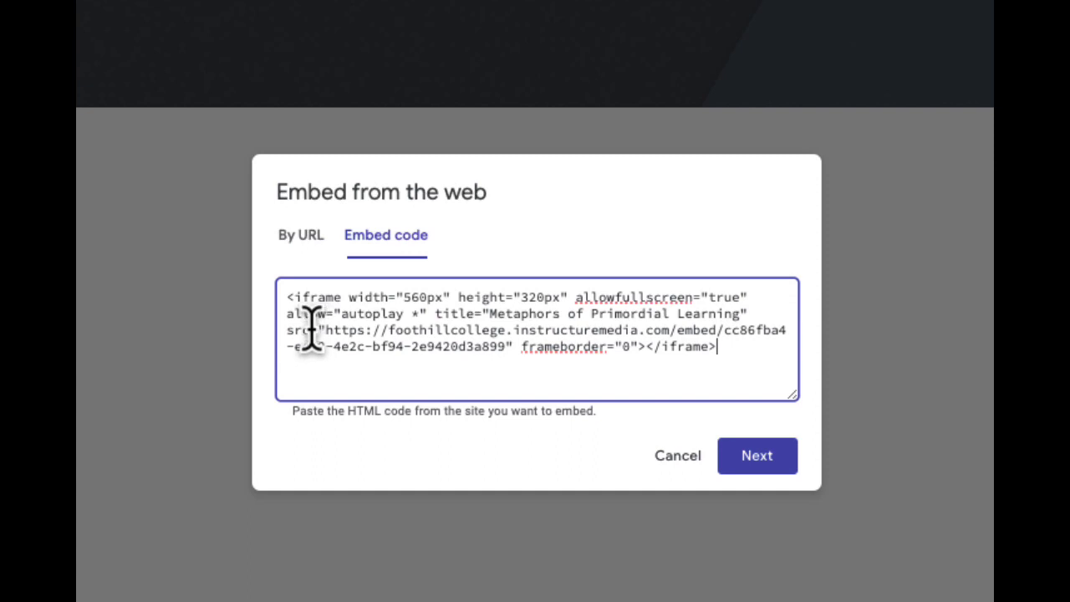
pyautogui.click(755, 456)
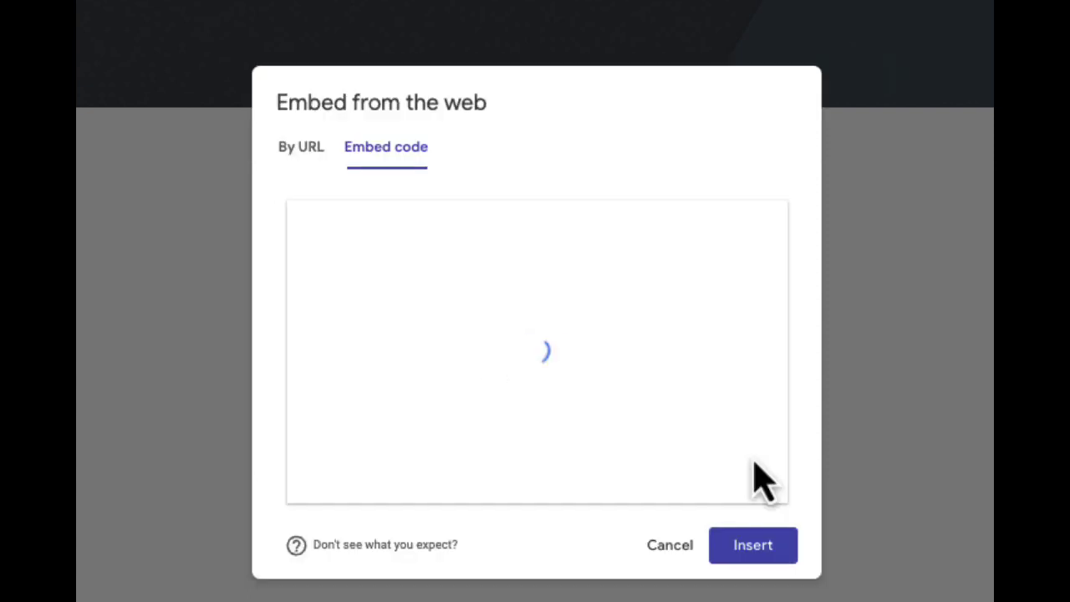
pyautogui.click(755, 547)
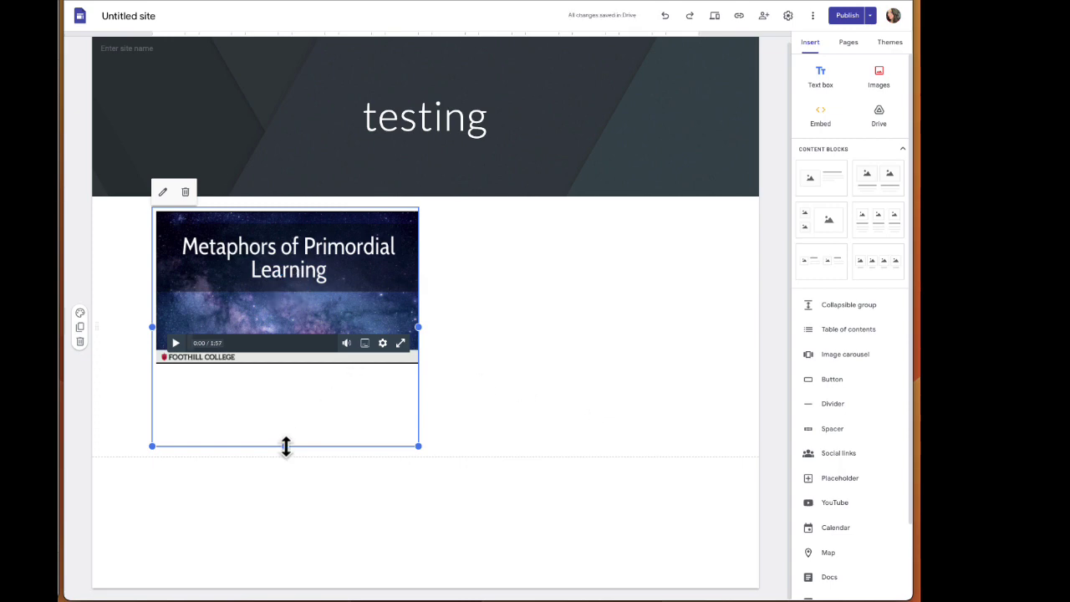
# - Shorten the embedded video's frame so its lower edge fits just beneath the player, and deselect it
pyautogui.moveTo(285, 445); pyautogui.dragTo(286, 367)
pyautogui.moveTo(418, 286); pyautogui.dragTo(423, 288)
pyautogui.click(506, 452)
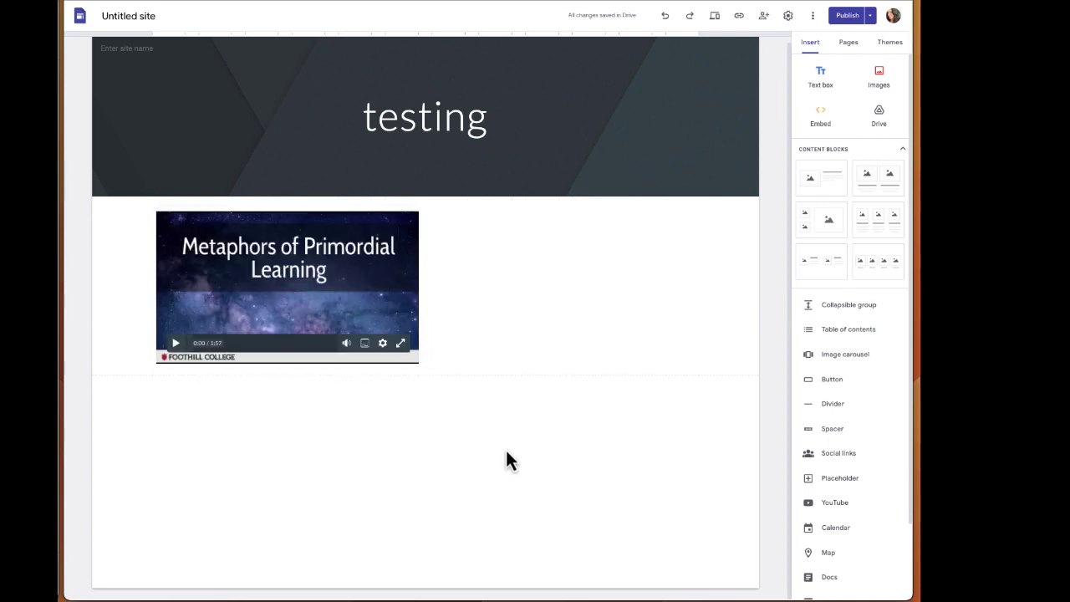
# - Preview the page at phone size to check how the embedded video fits, and exit the preview
pyautogui.click(717, 25)
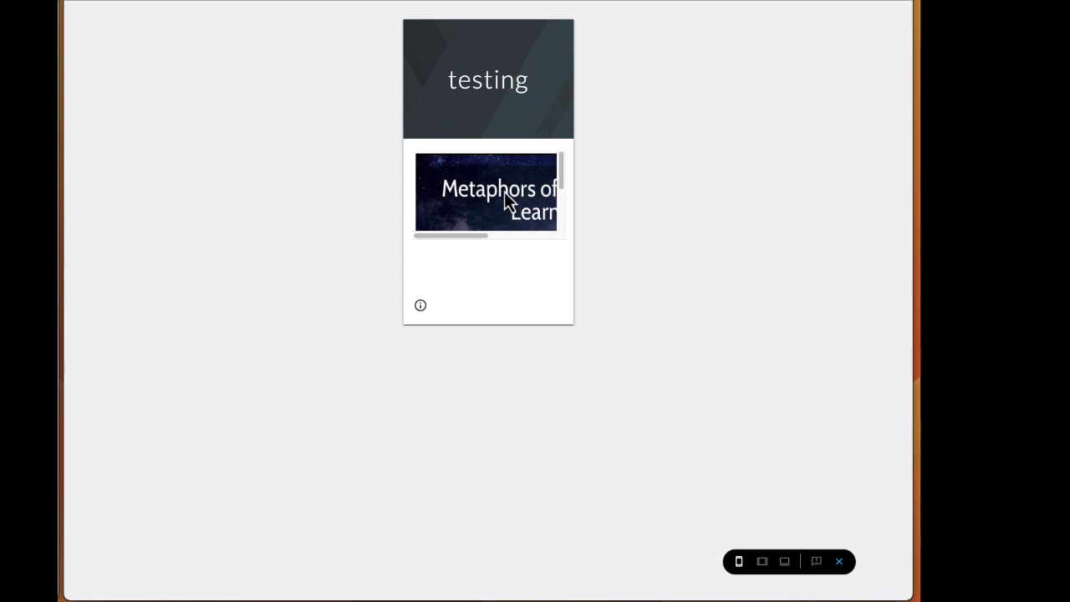
pyautogui.click(739, 565)
pyautogui.press('Escape')
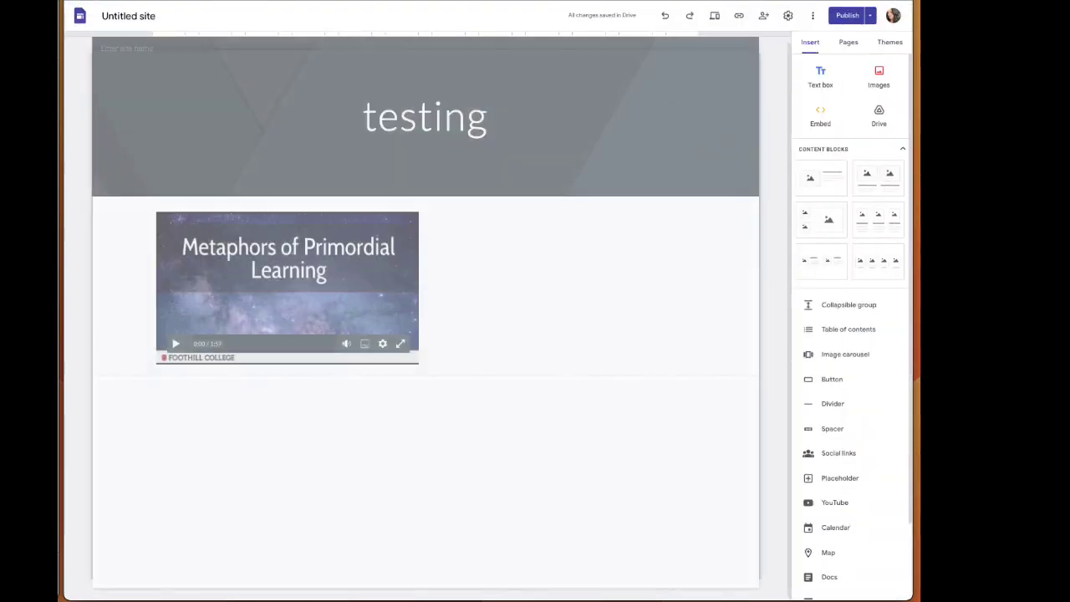
# - Open the embedded video's code for editing and set the iframe width to 100%
pyautogui.click(298, 322)
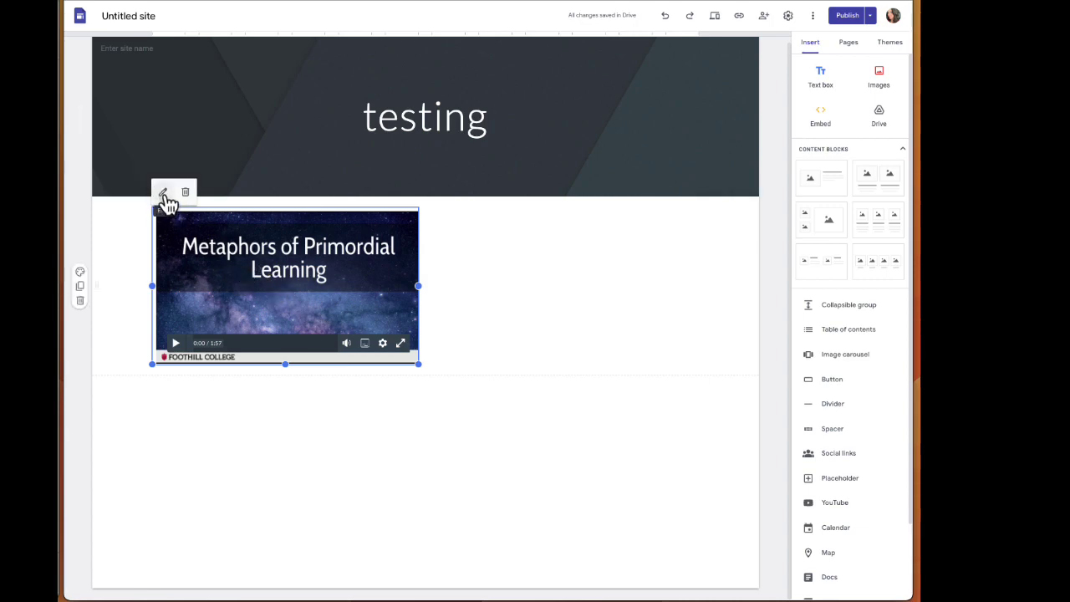
pyautogui.click(164, 194)
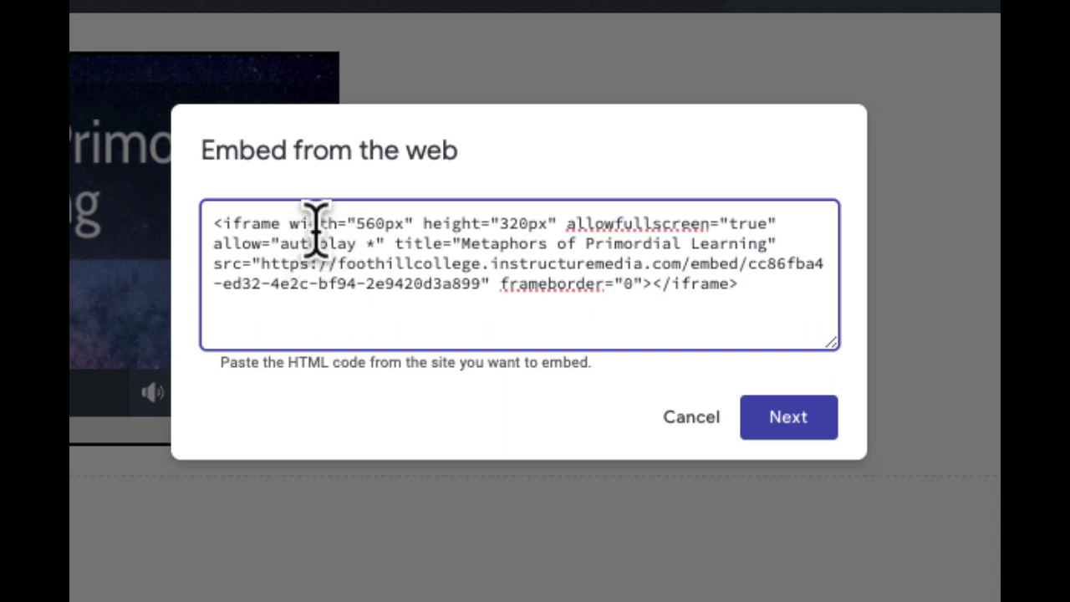
pyautogui.moveTo(357, 223); pyautogui.dragTo(402, 219)
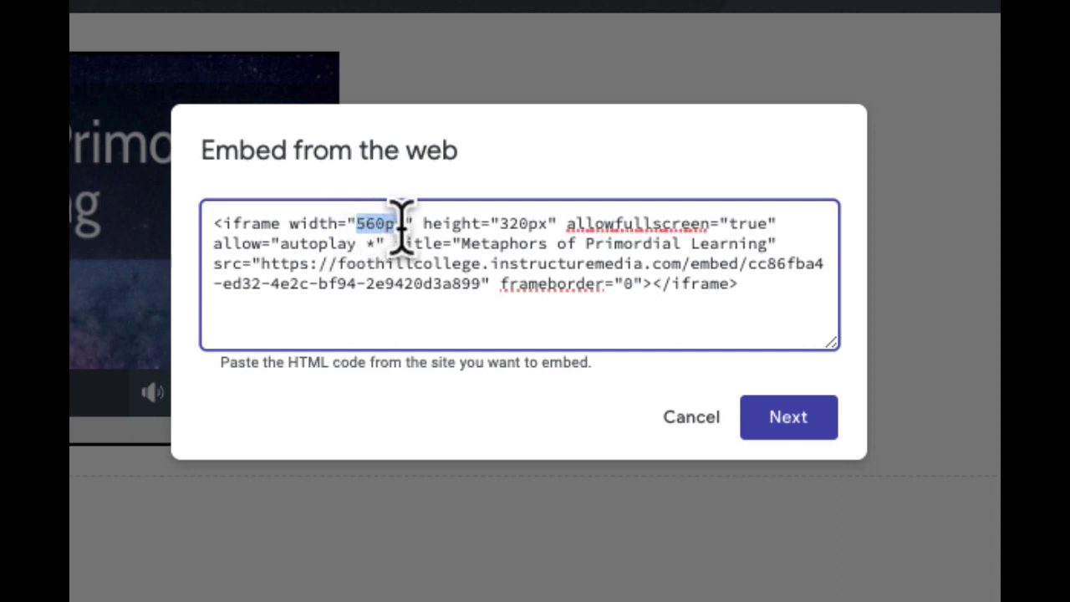
pyautogui.moveTo(503, 222); pyautogui.dragTo(550, 222)
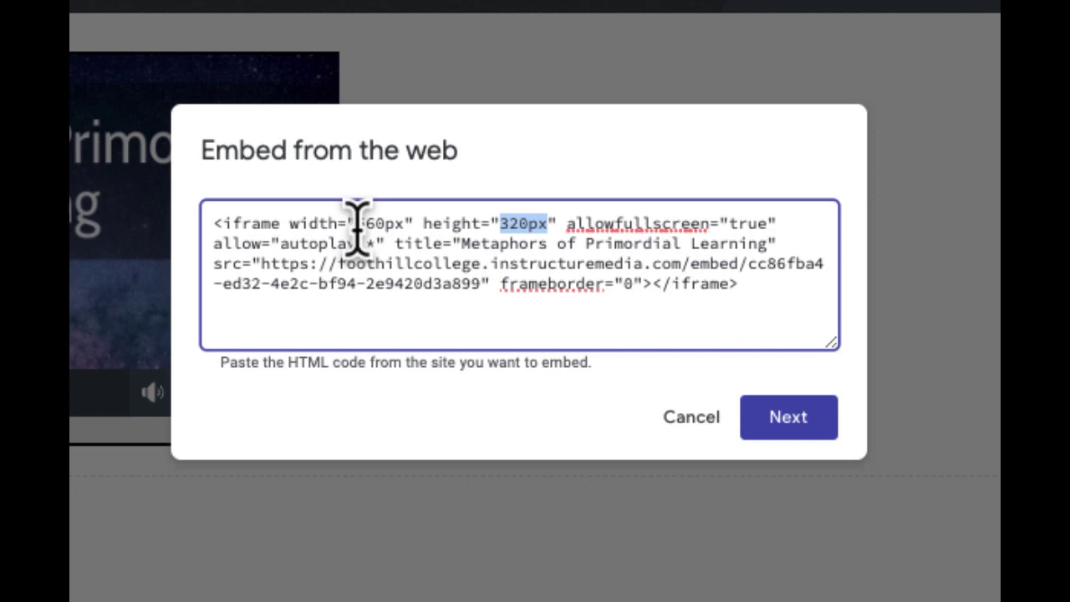
pyautogui.click(355, 224)
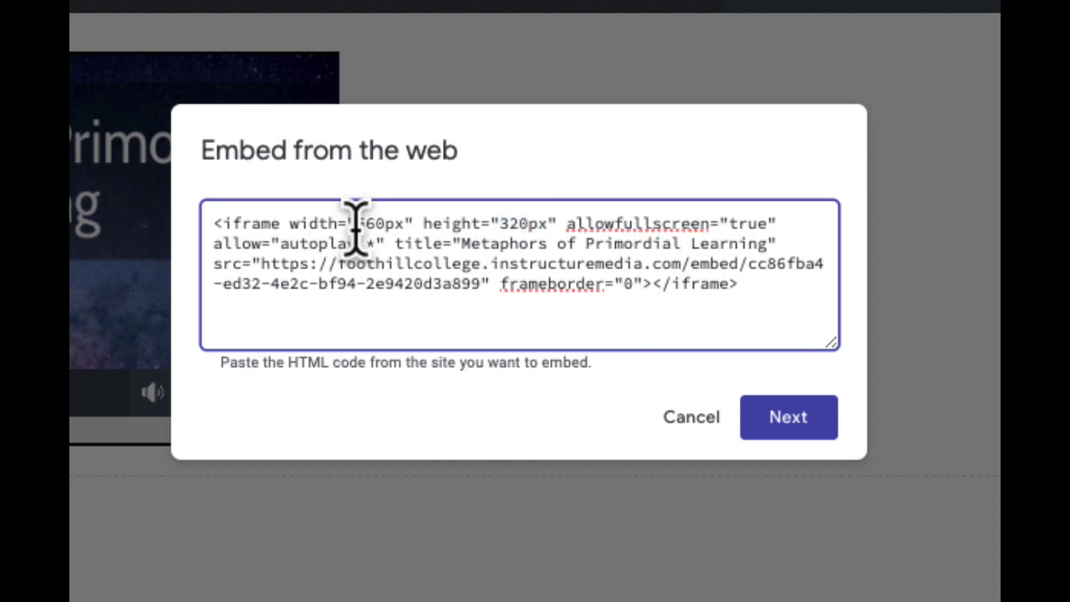
pyautogui.moveTo(356, 224); pyautogui.dragTo(395, 224)
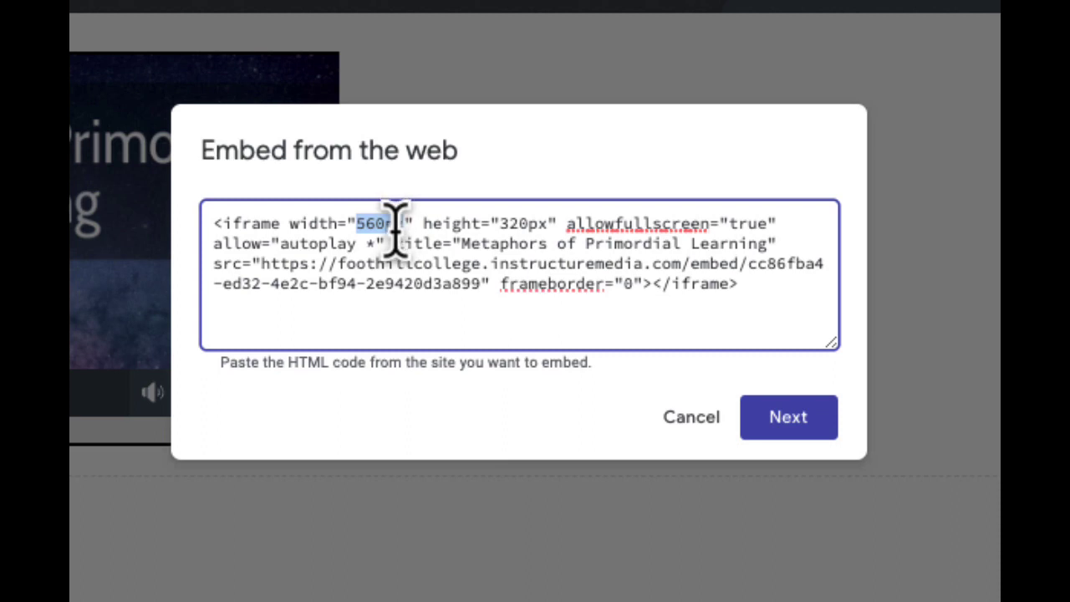
pyautogui.press('BackSpace')
pyautogui.write('1')
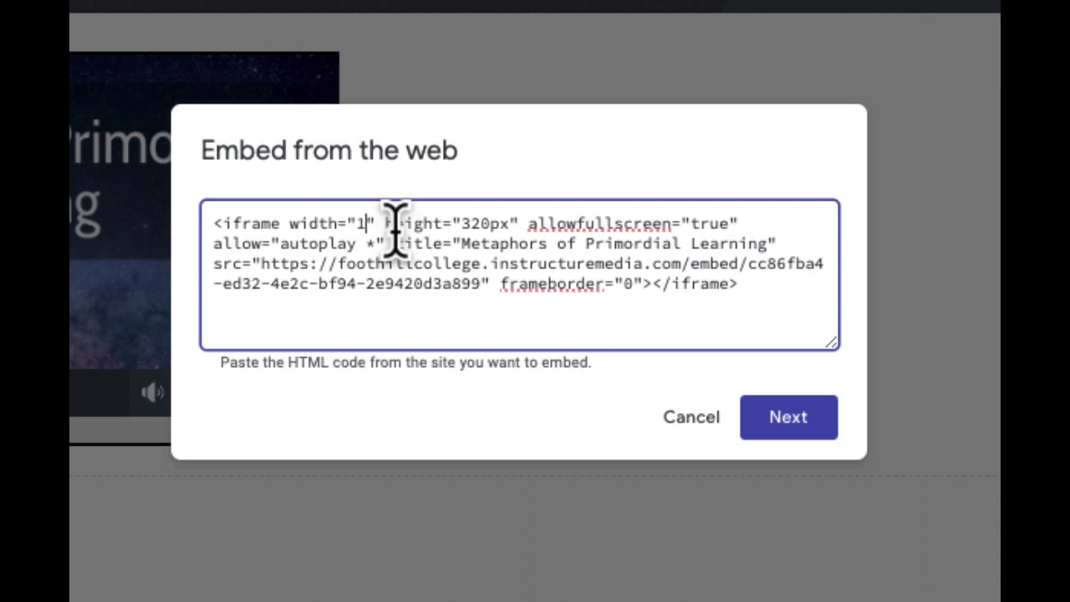
pyautogui.write('00')
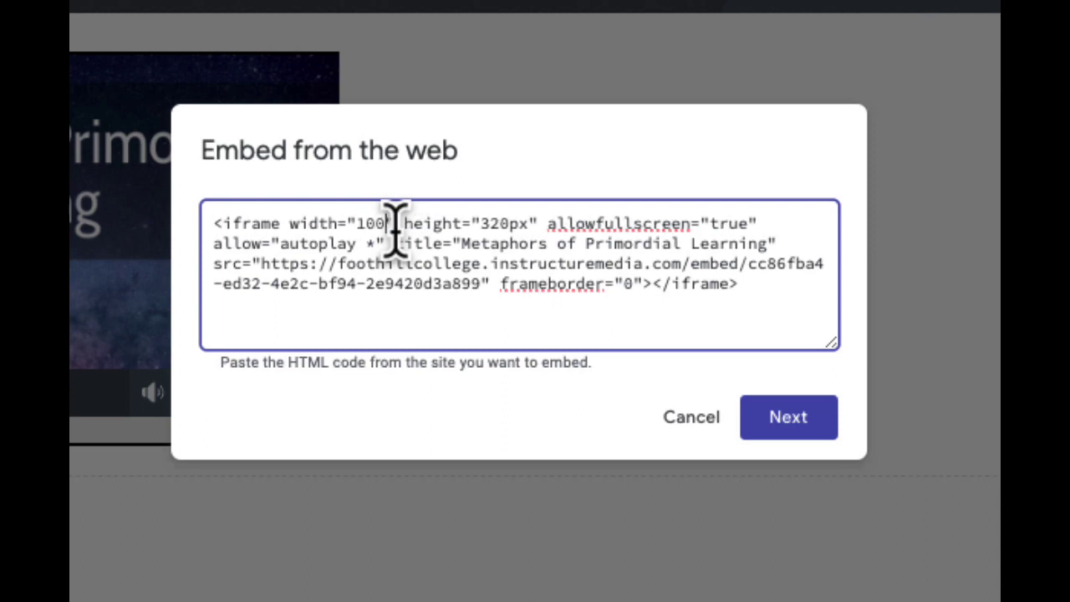
pyautogui.write('%')
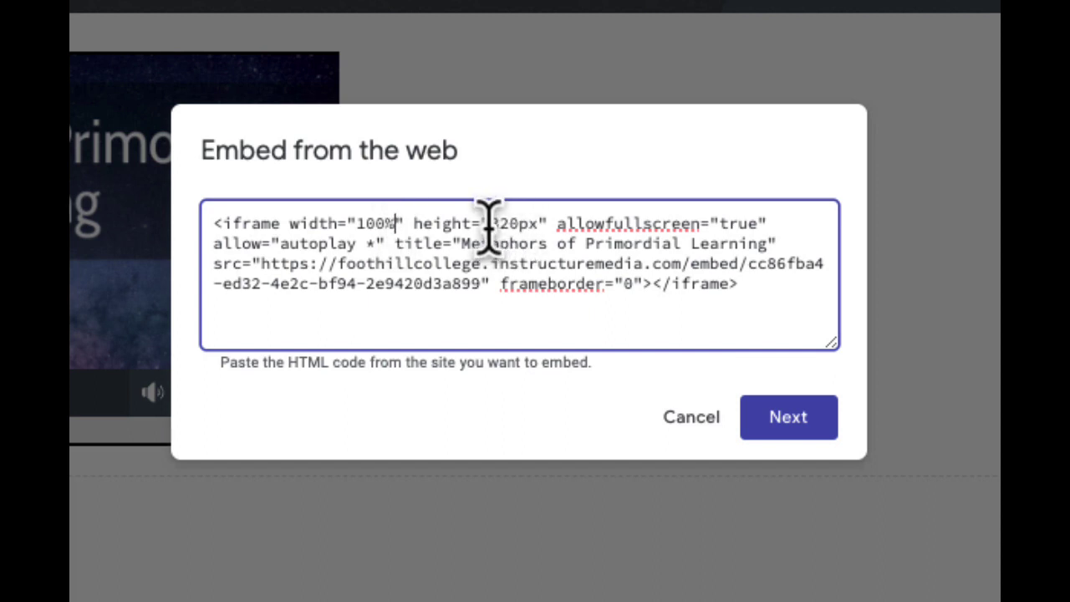
# - Set the iframe height to 100% in the embed code and save the updated embed
pyautogui.moveTo(489, 224); pyautogui.dragTo(535, 223)
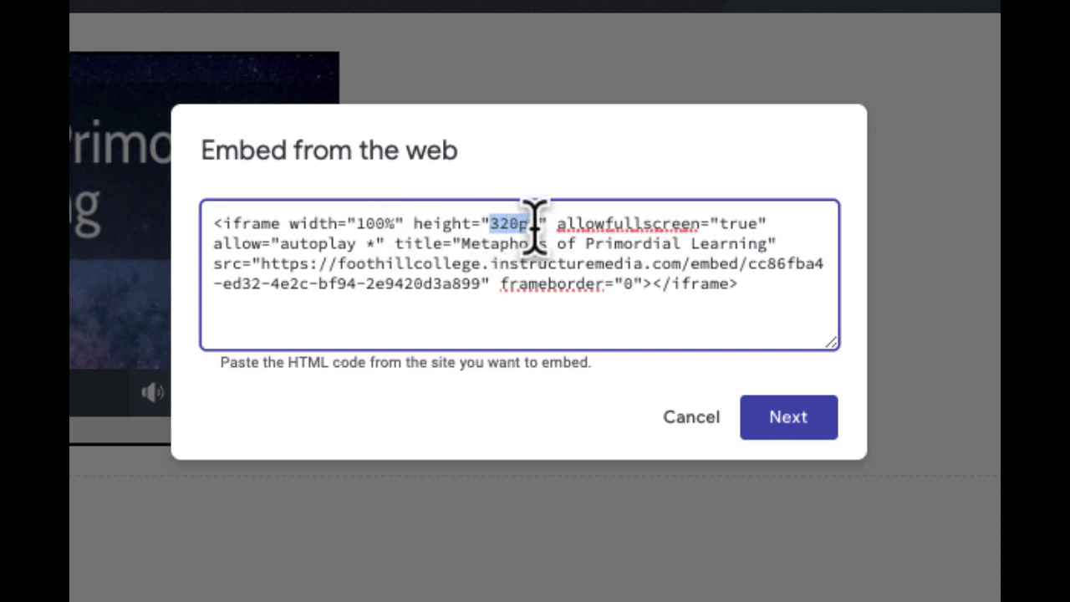
pyautogui.write('100%')
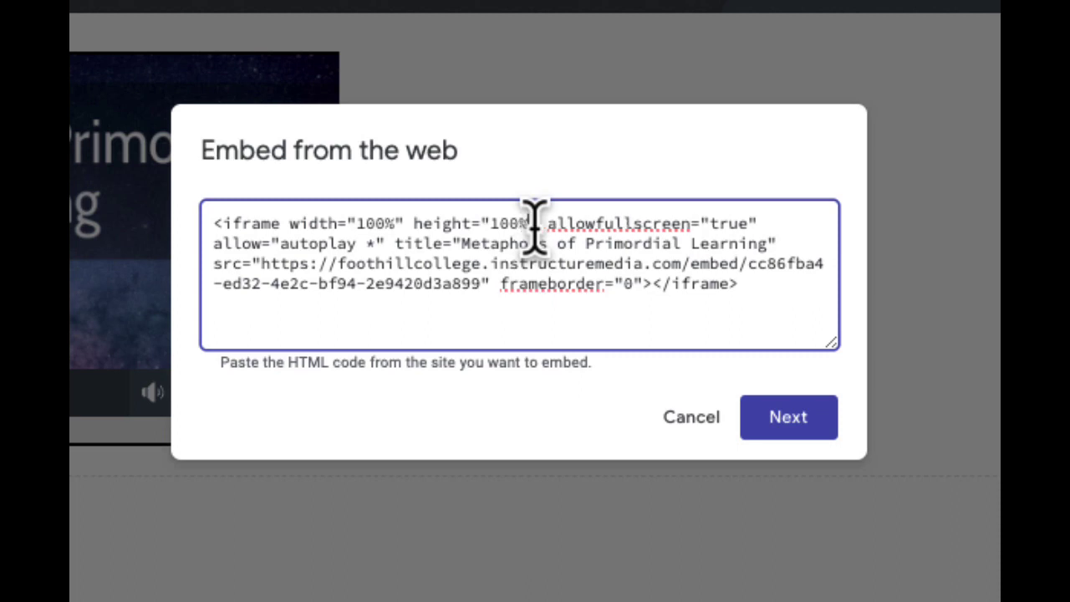
pyautogui.click(782, 418)
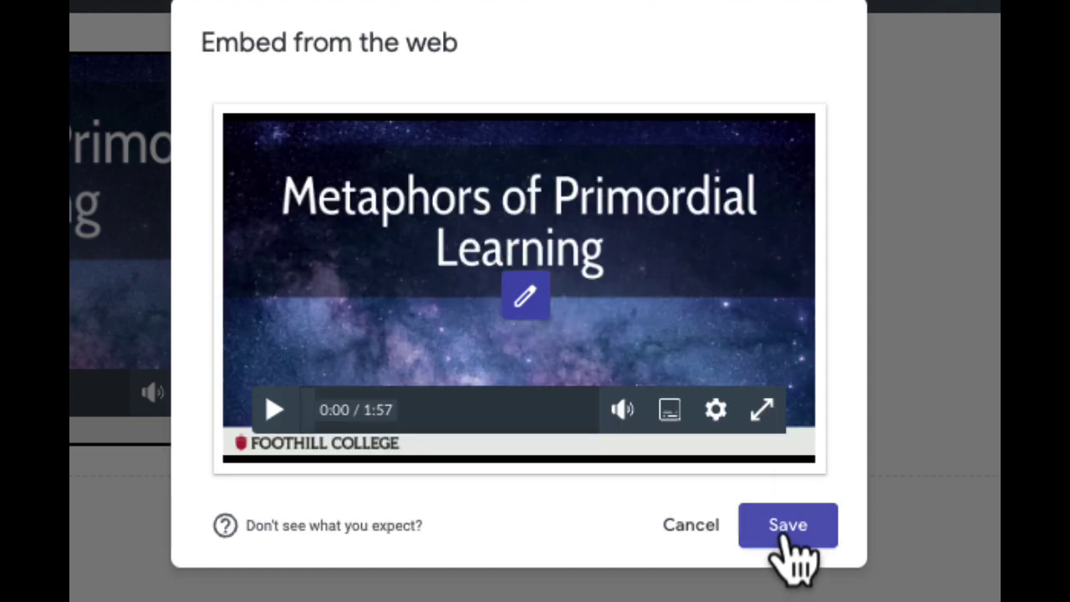
pyautogui.click(785, 539)
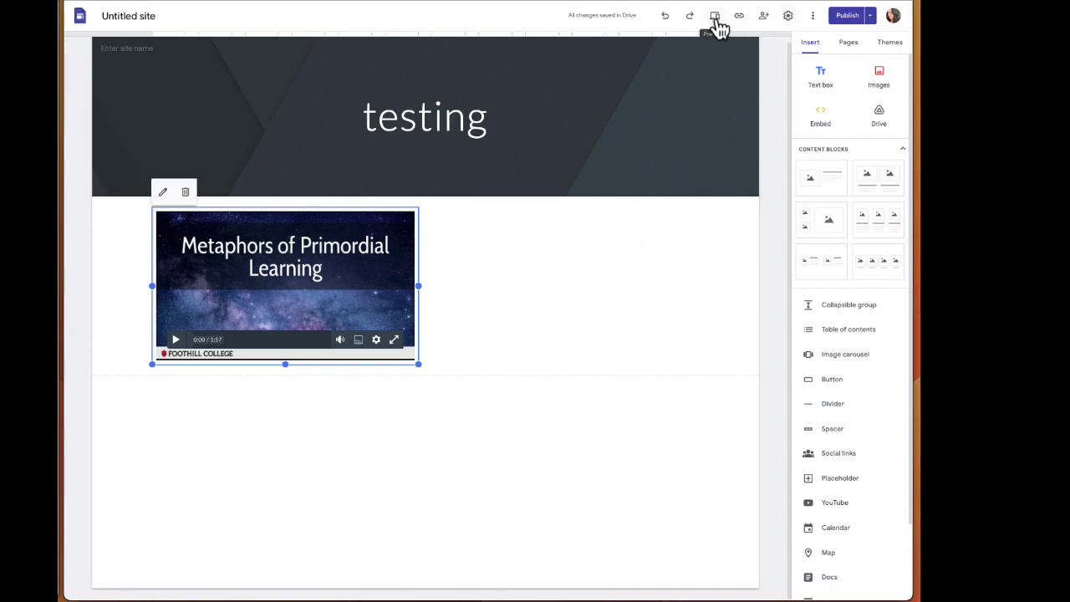
# - Preview the page at phone size to check the embedded video with its new dimensions
pyautogui.click(715, 17)
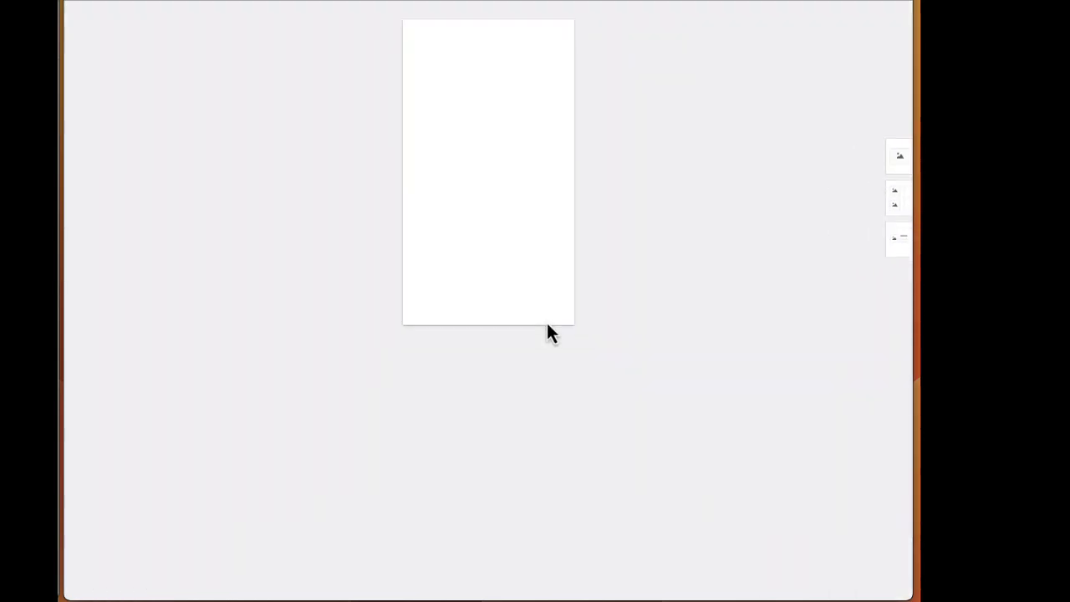